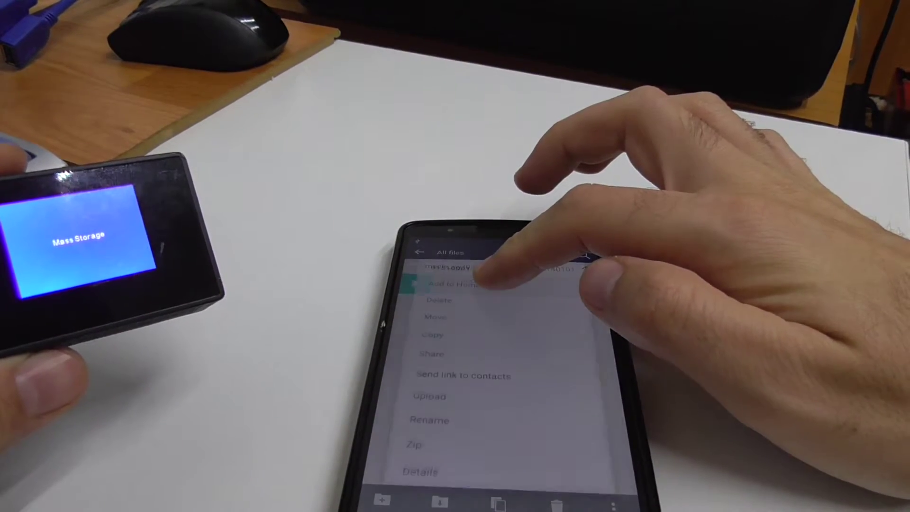
- Copy 01510001.MOV into the phone's SD card folder, then open the copied video
click(434, 334)
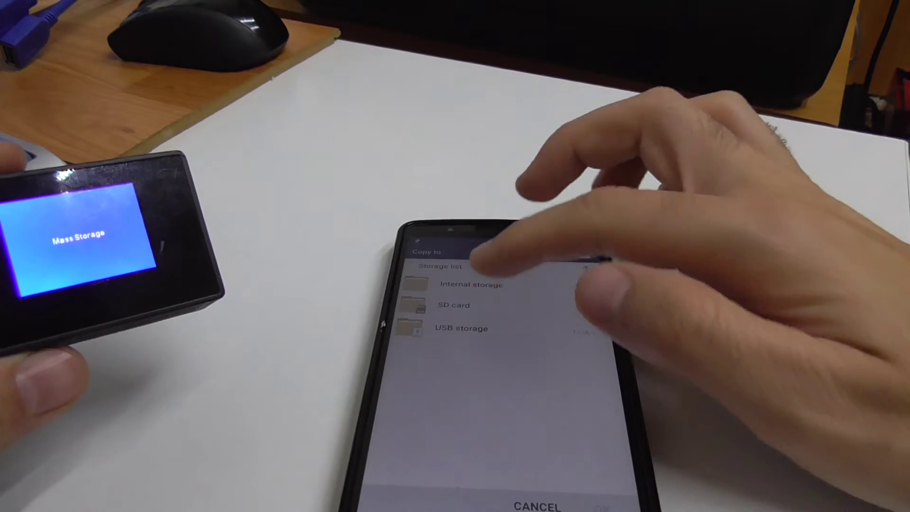
click(454, 305)
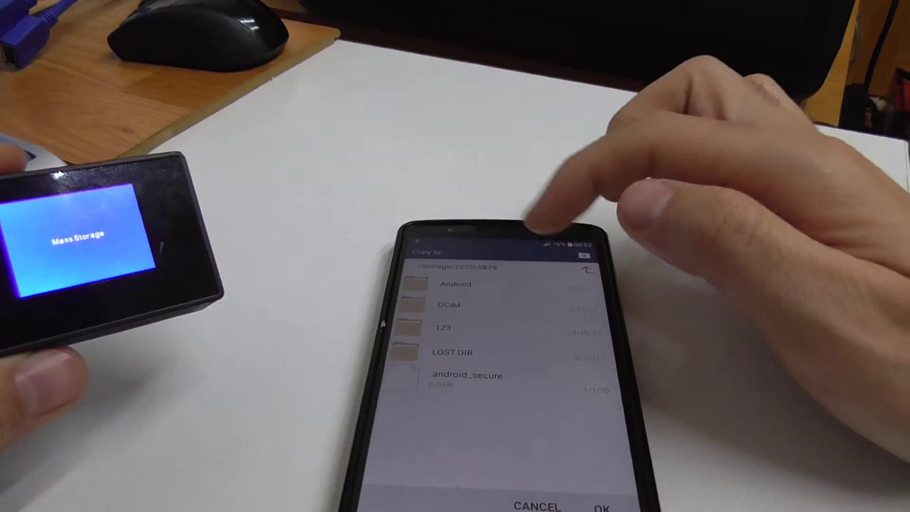
click(602, 507)
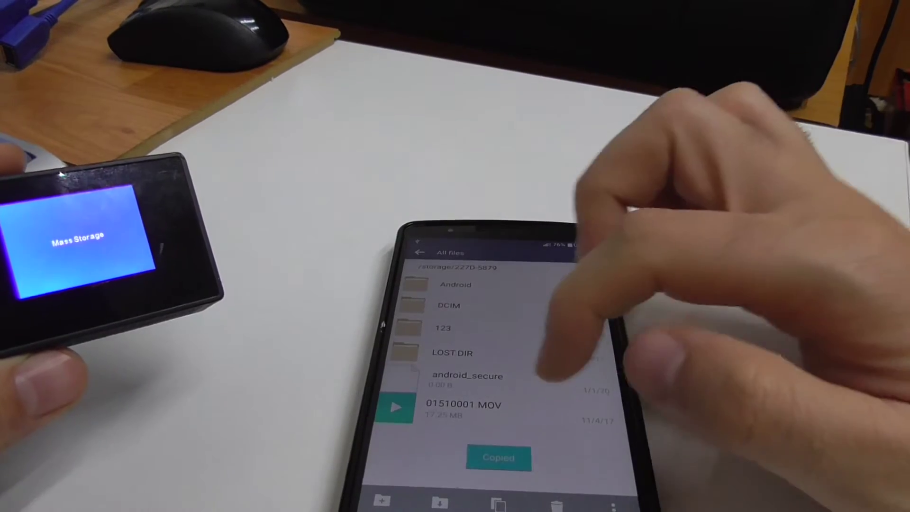
click(470, 402)
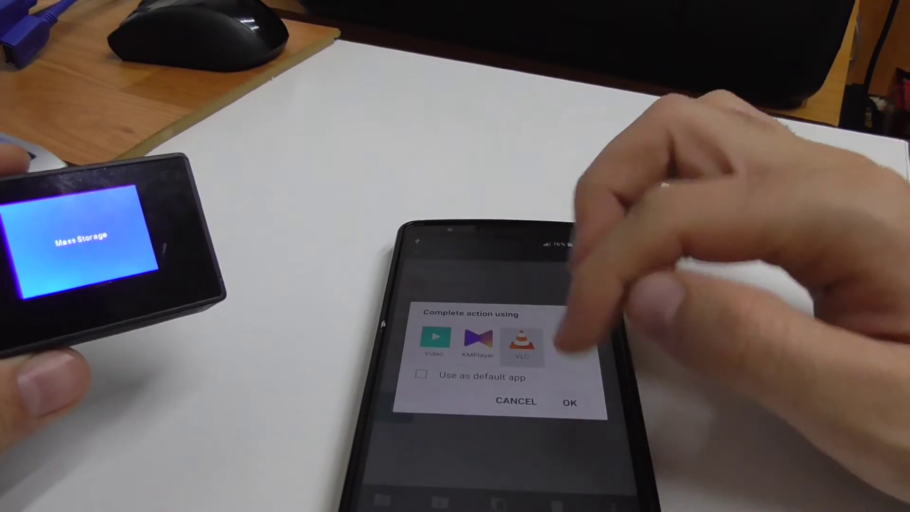
- Play the copied 01510001.MOV video in VLC
click(522, 345)
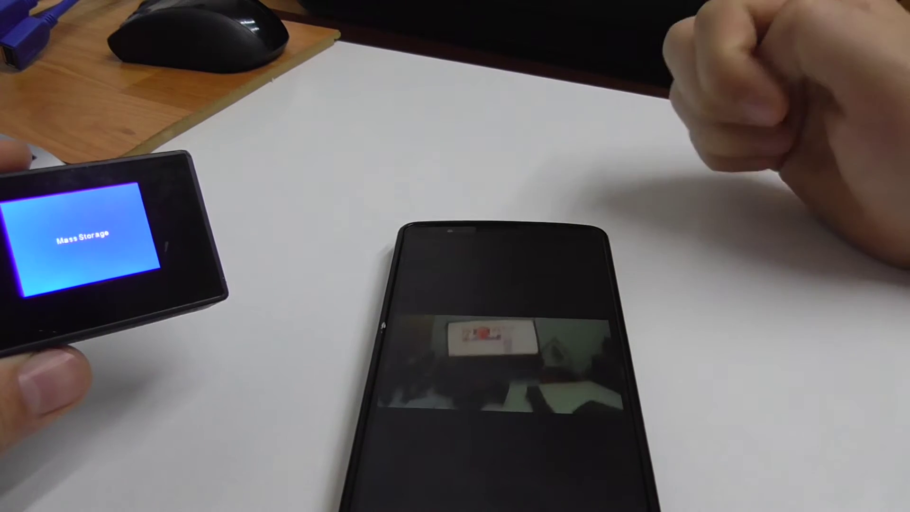